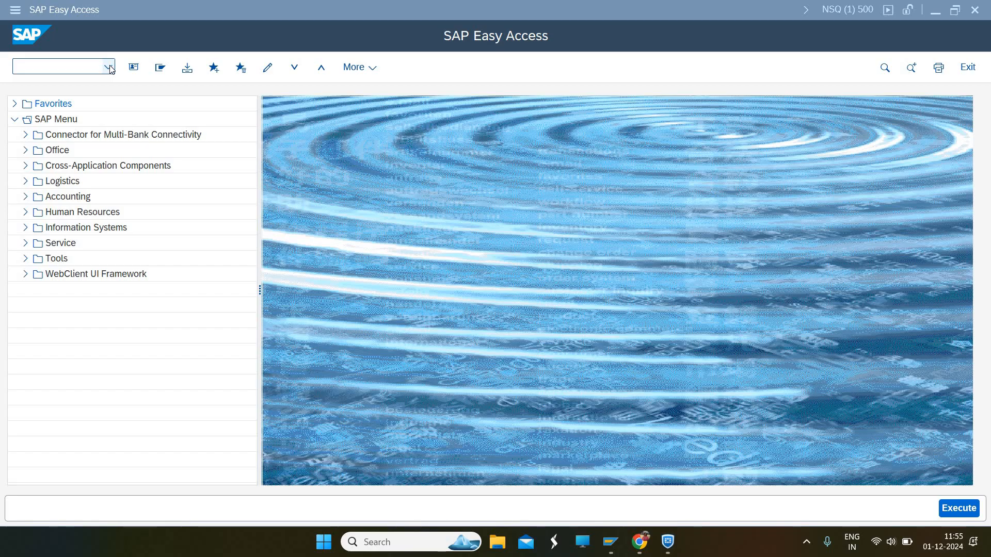
Start the /nfbl1n vendor line item transaction and enter company code 2000
{"action": "left_click", "coordinate": [108, 67]}
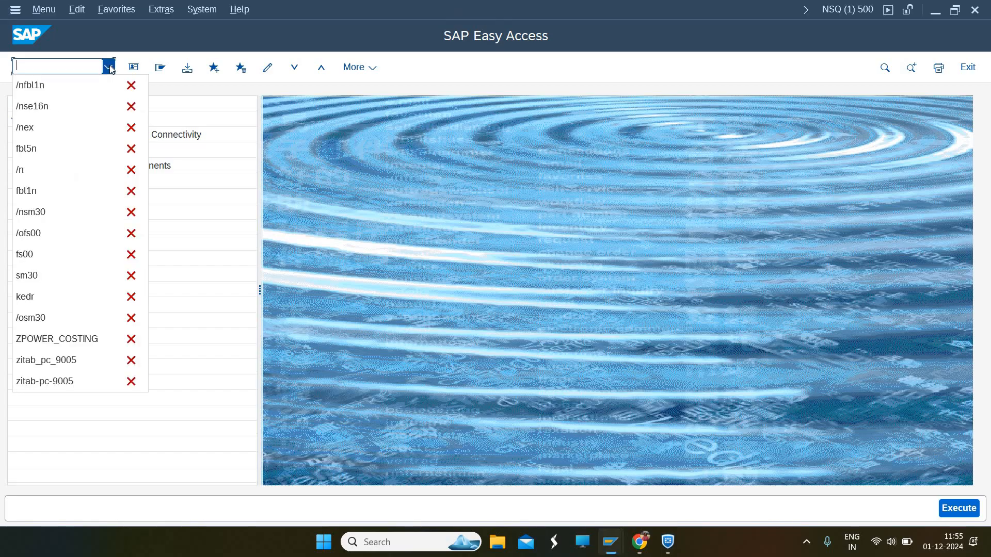
{"action": "left_click", "coordinate": [47, 82]}
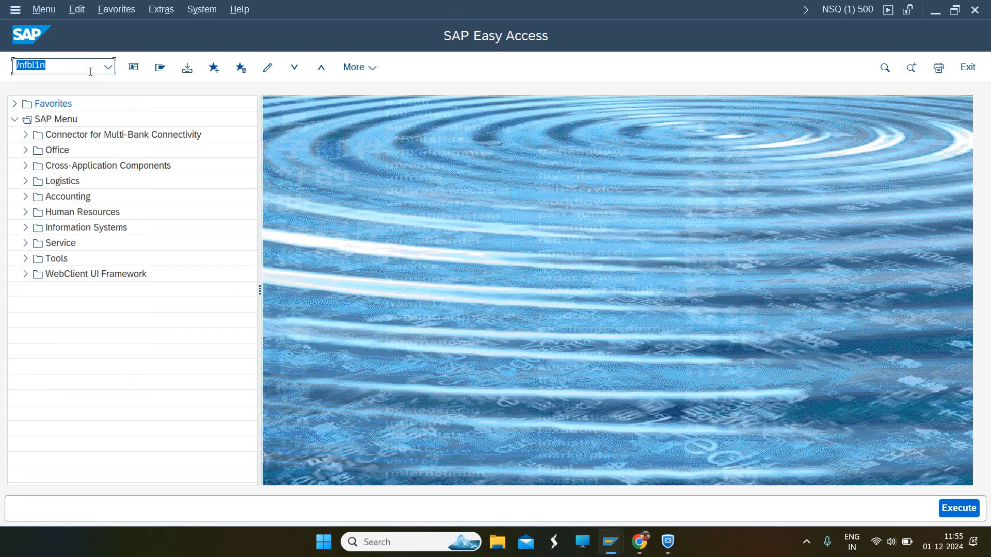
{"action": "key", "text": "Return"}
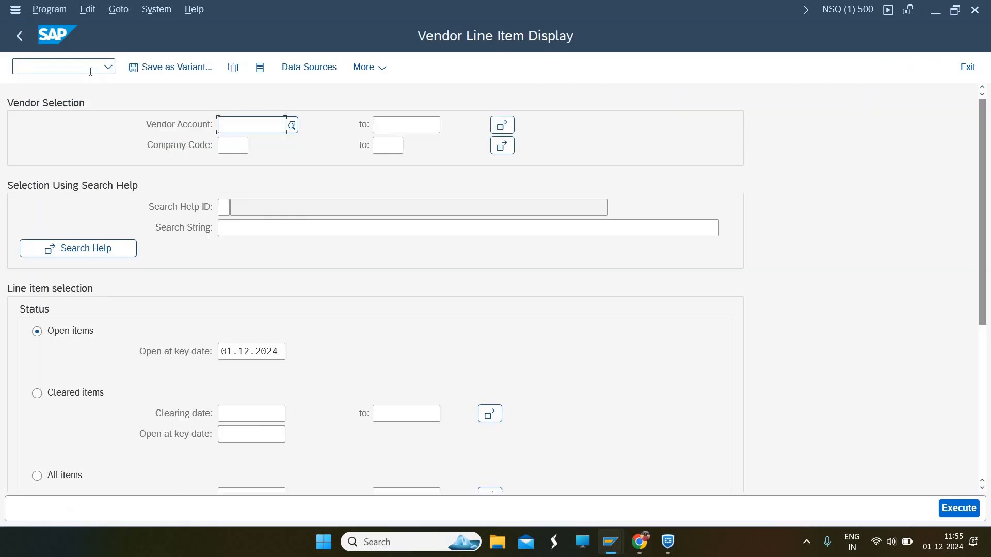
{"action": "left_click", "coordinate": [242, 149]}
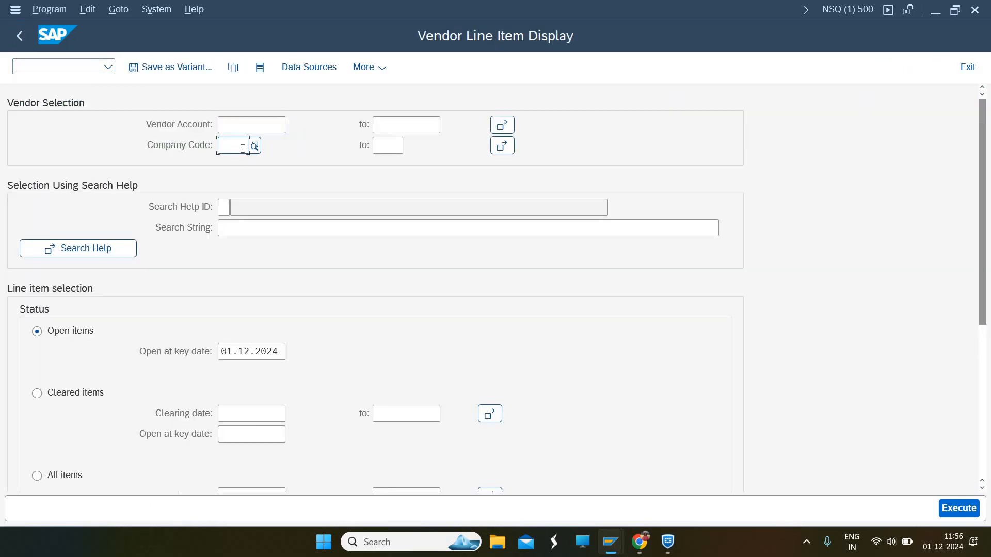
{"action": "left_click", "coordinate": [243, 148]}
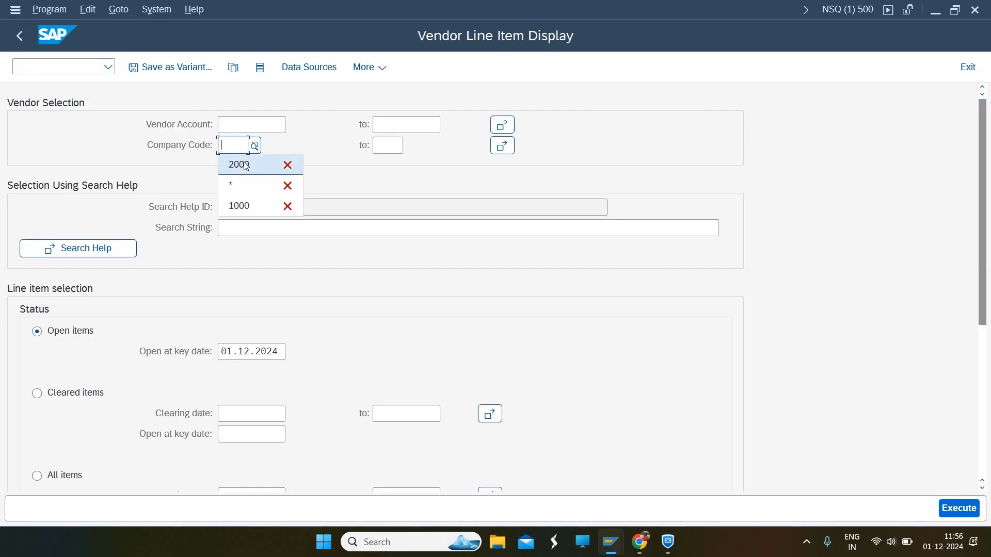
{"action": "left_click", "coordinate": [243, 162]}
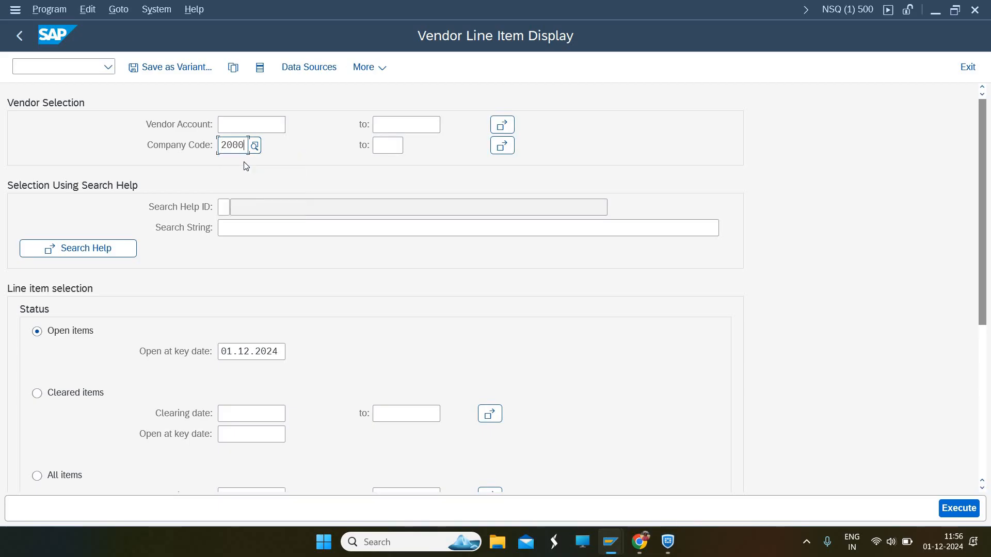
Choose All items with posting dates 01.11.2024 to 30.11.2024 and execute the report
{"action": "left_click", "coordinate": [38, 477]}
{"action": "scroll", "coordinate": [982, 320], "scroll_direction": "down", "scroll_amount": 3}
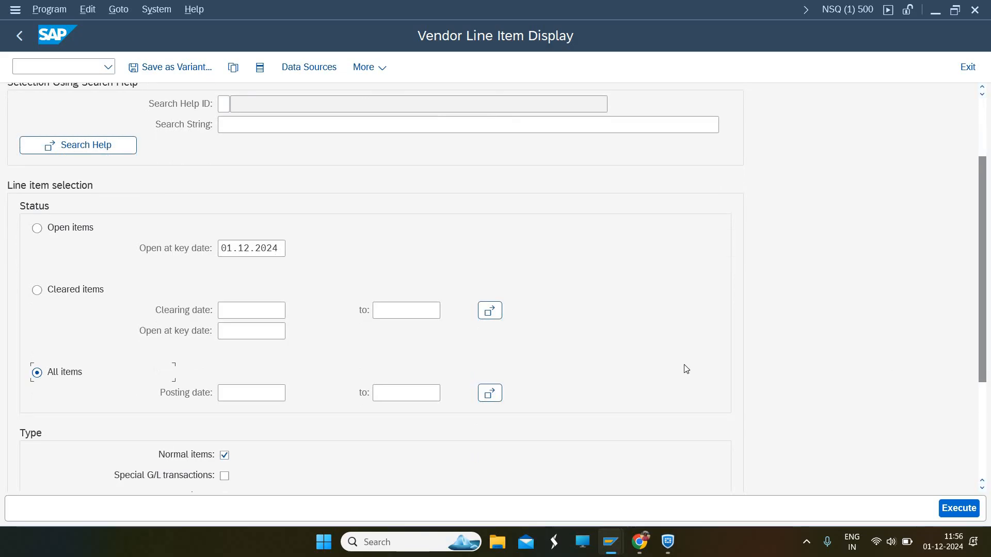
{"action": "left_click", "coordinate": [235, 394]}
{"action": "left_click", "coordinate": [234, 395]}
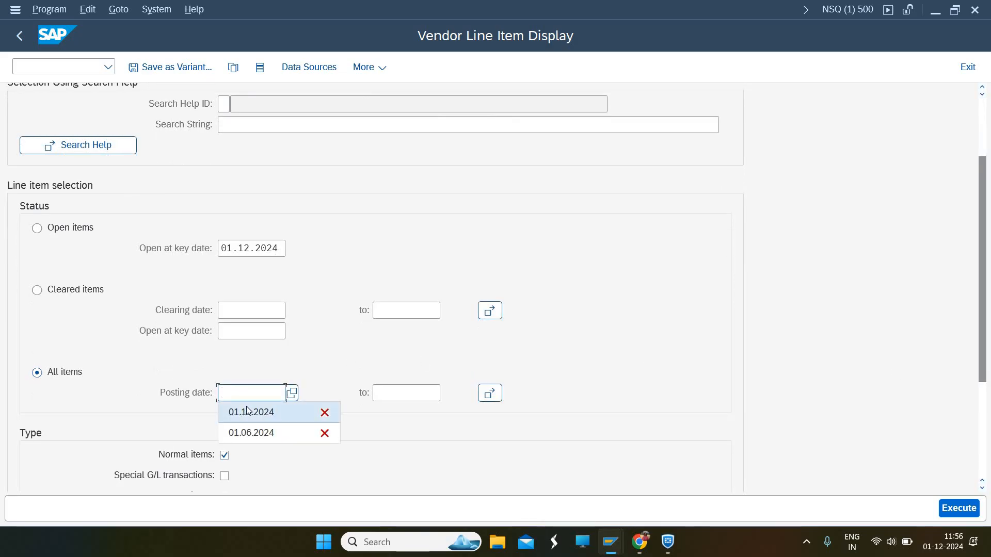
{"action": "left_click", "coordinate": [248, 412]}
{"action": "left_click", "coordinate": [395, 394]}
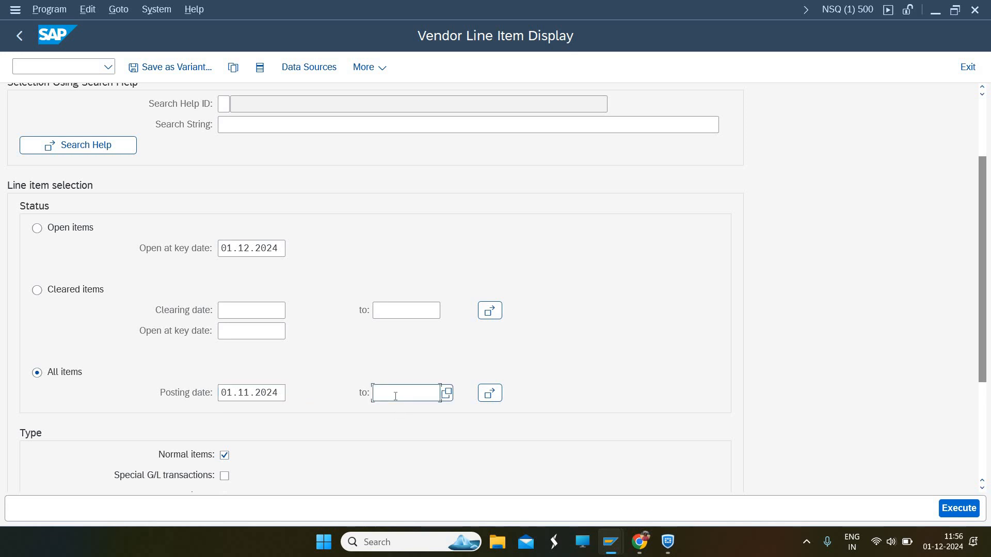
{"action": "left_click", "coordinate": [395, 395]}
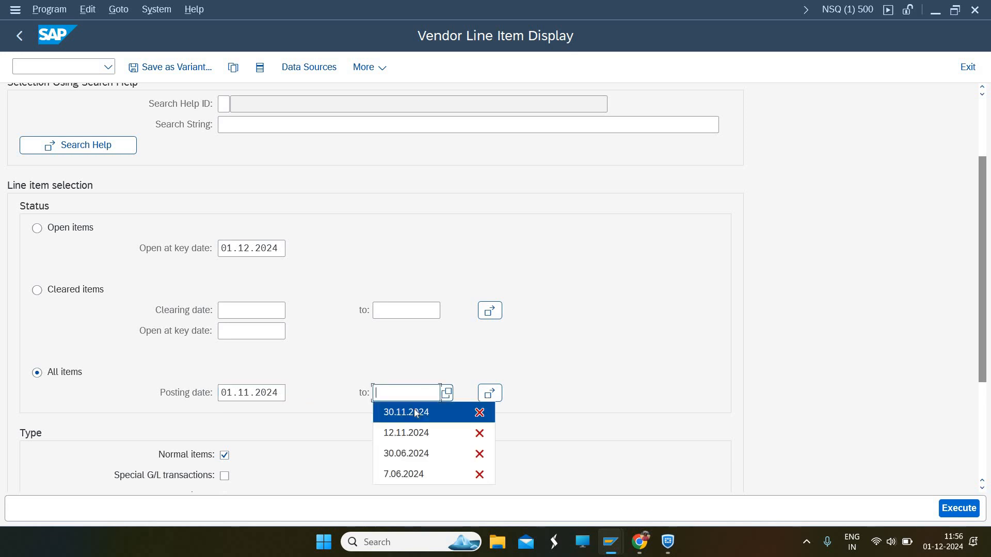
{"action": "left_click", "coordinate": [411, 411]}
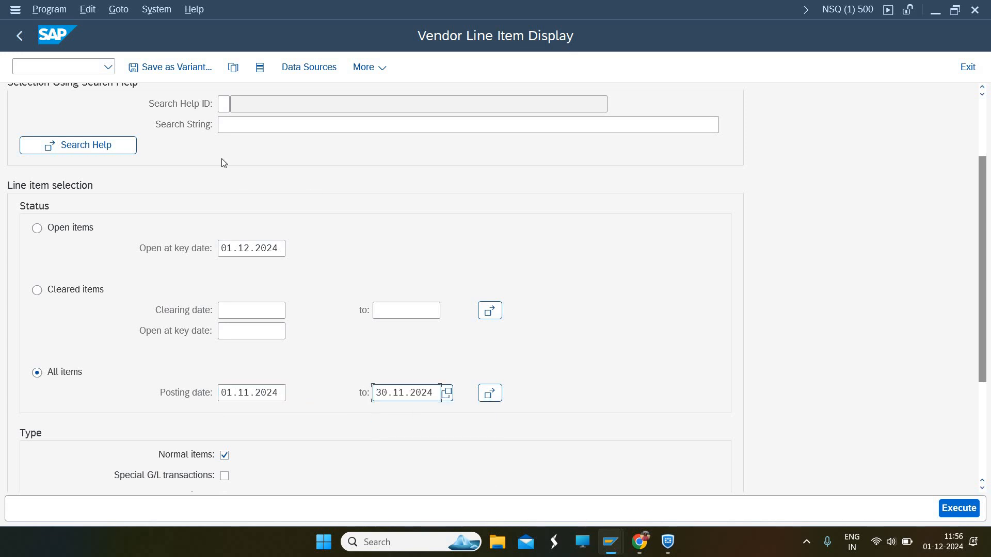
{"action": "left_click", "coordinate": [948, 510]}
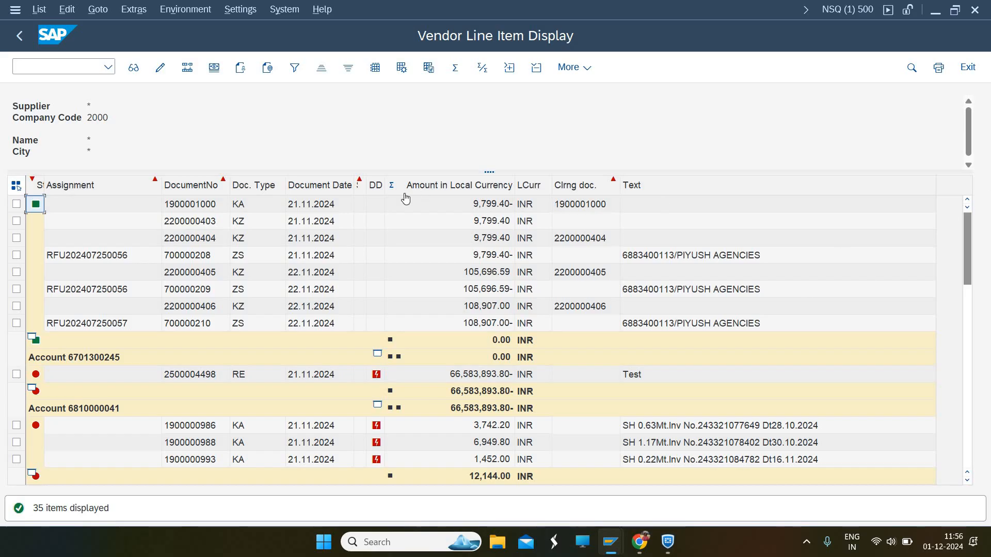
Select all 35 line items, open and close Mass change unchanged, then clear the selection
{"action": "left_click", "coordinate": [15, 187]}
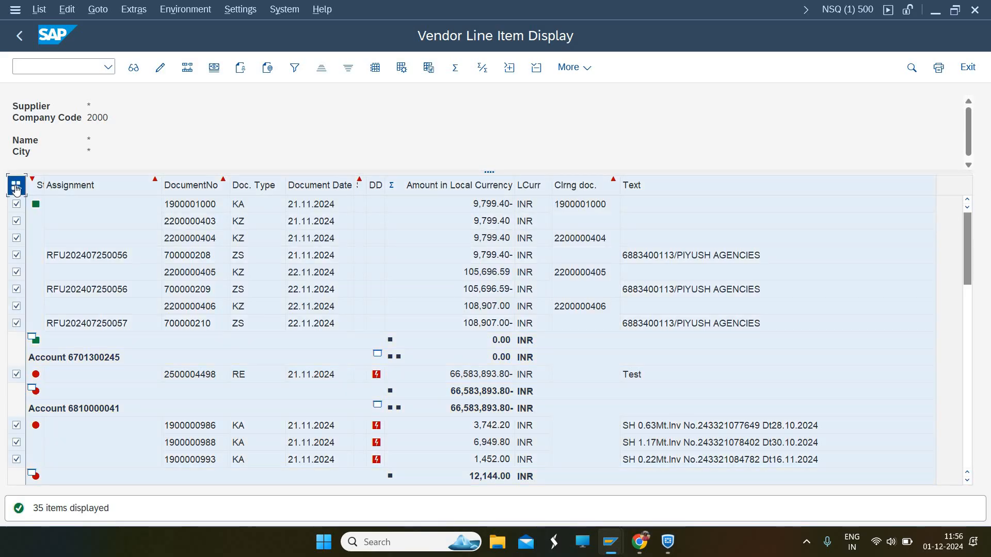
{"action": "left_click", "coordinate": [187, 68]}
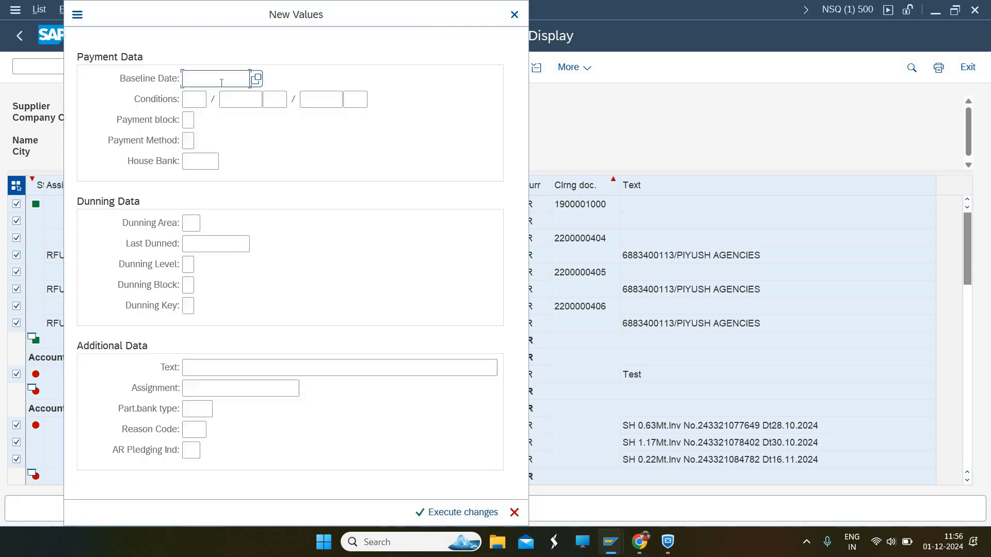
{"action": "left_click", "coordinate": [514, 14]}
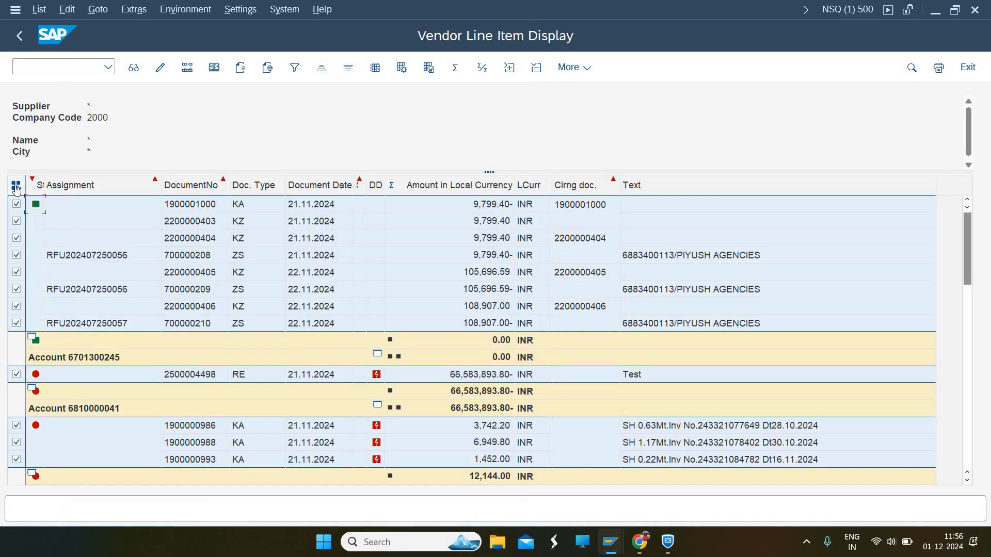
{"action": "left_click", "coordinate": [16, 186]}
{"action": "left_click", "coordinate": [16, 186]}
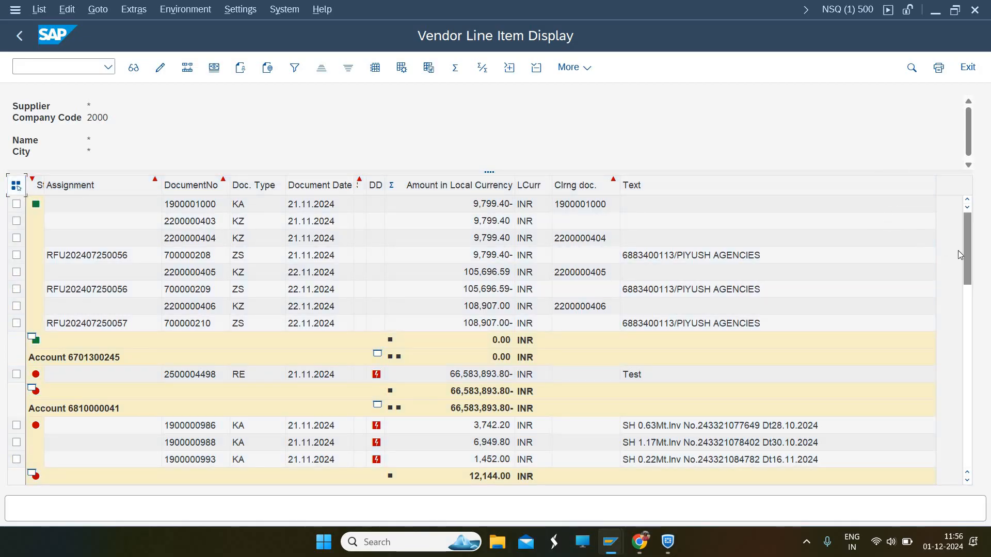
{"action": "scroll", "coordinate": [979, 305], "scroll_direction": "down", "scroll_amount": 3}
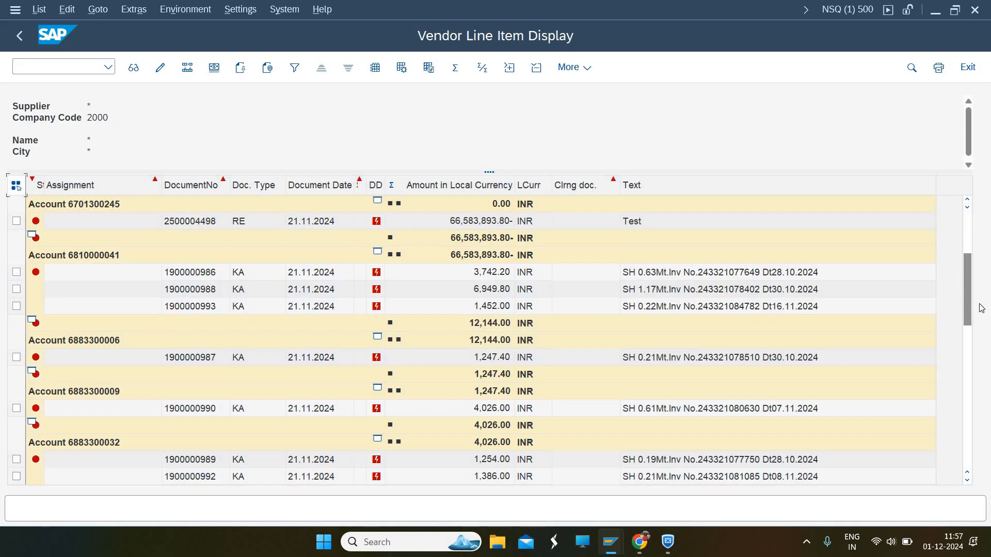
{"action": "left_click_drag", "start_coordinate": [972, 309], "coordinate": [989, 404]}
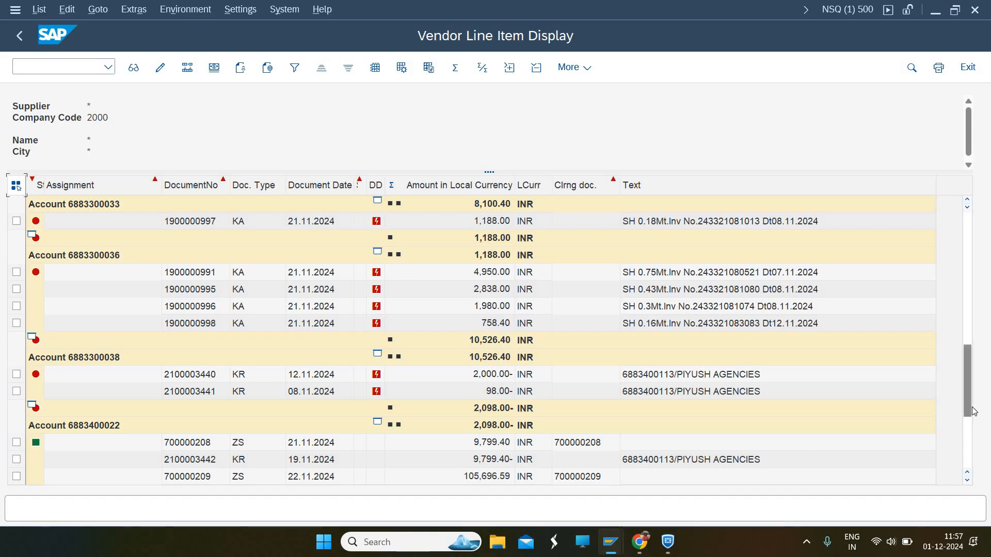
{"action": "left_click_drag", "start_coordinate": [972, 416], "coordinate": [973, 453]}
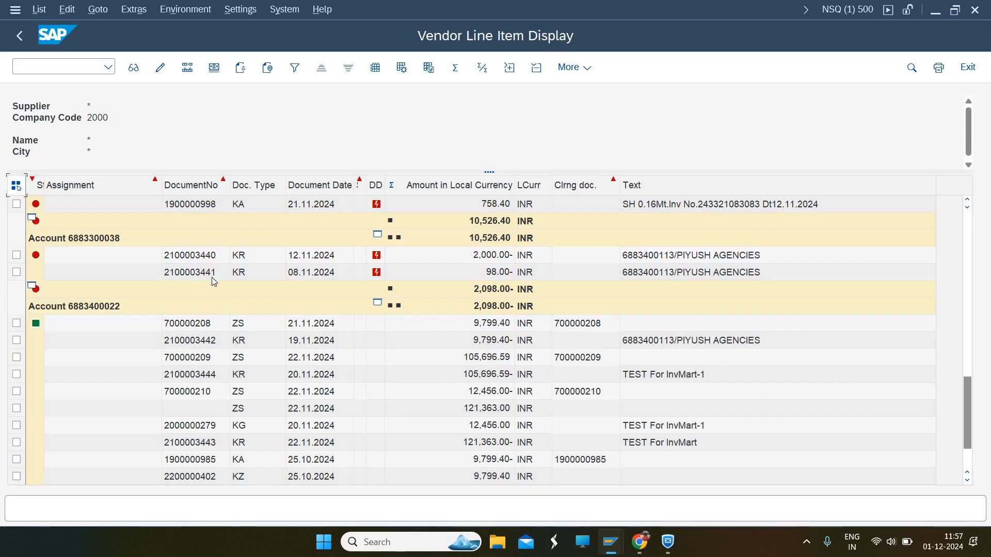
{"action": "left_click", "coordinate": [17, 256]}
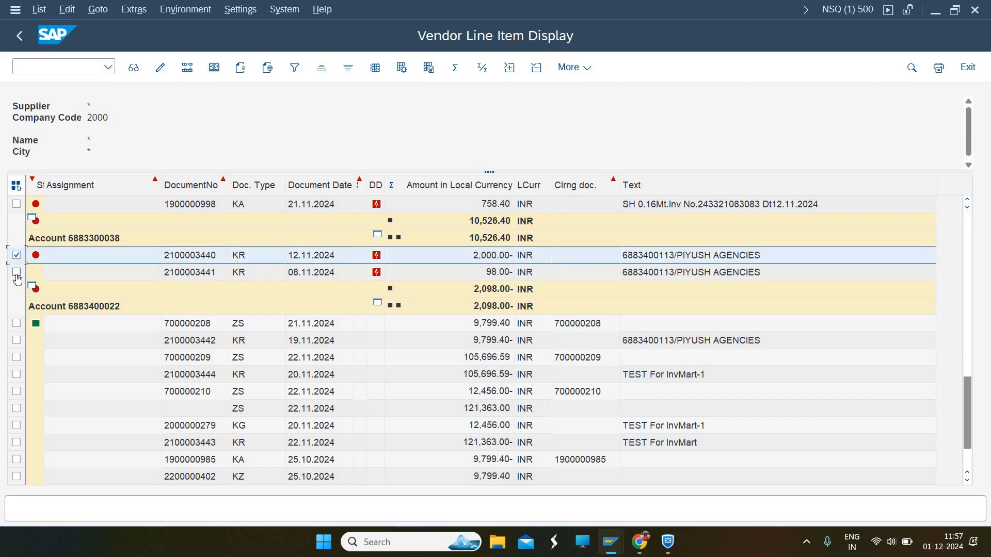
{"action": "left_click", "coordinate": [17, 273]}
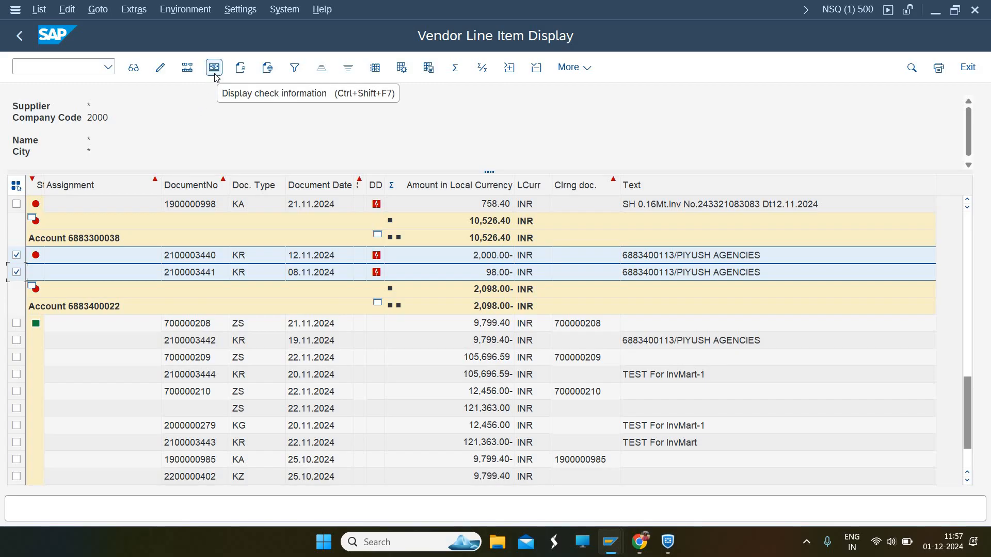
{"action": "left_click", "coordinate": [188, 68]}
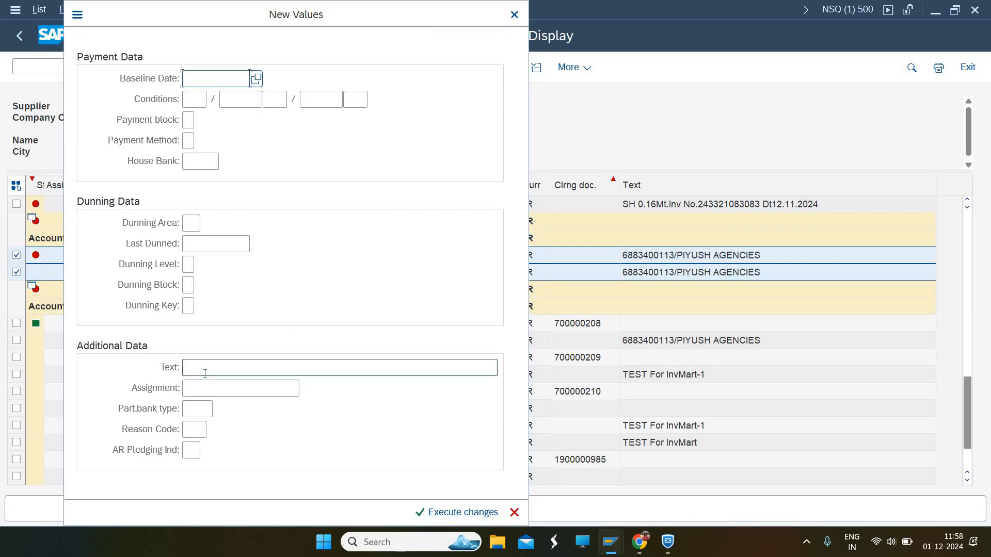
{"action": "left_click", "coordinate": [209, 388]}
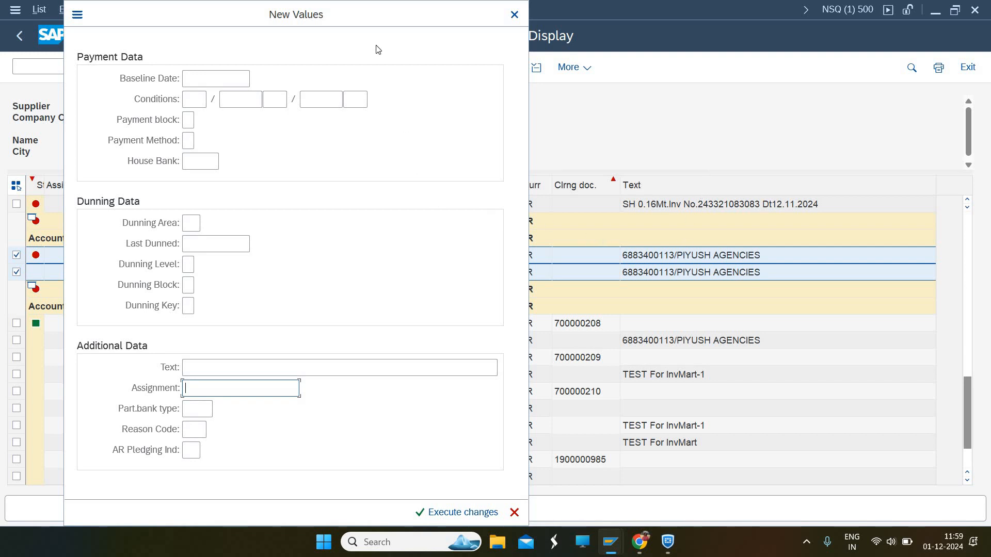
{"action": "left_click_drag", "start_coordinate": [366, 13], "coordinate": [609, 32]}
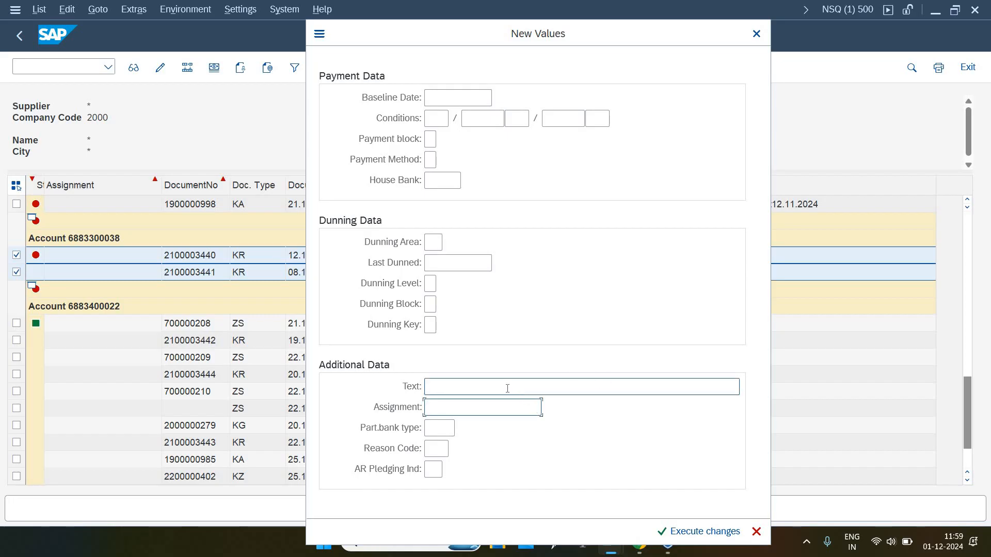
{"action": "left_click", "coordinate": [450, 388]}
{"action": "left_click_drag", "start_coordinate": [374, 34], "coordinate": [158, 42]}
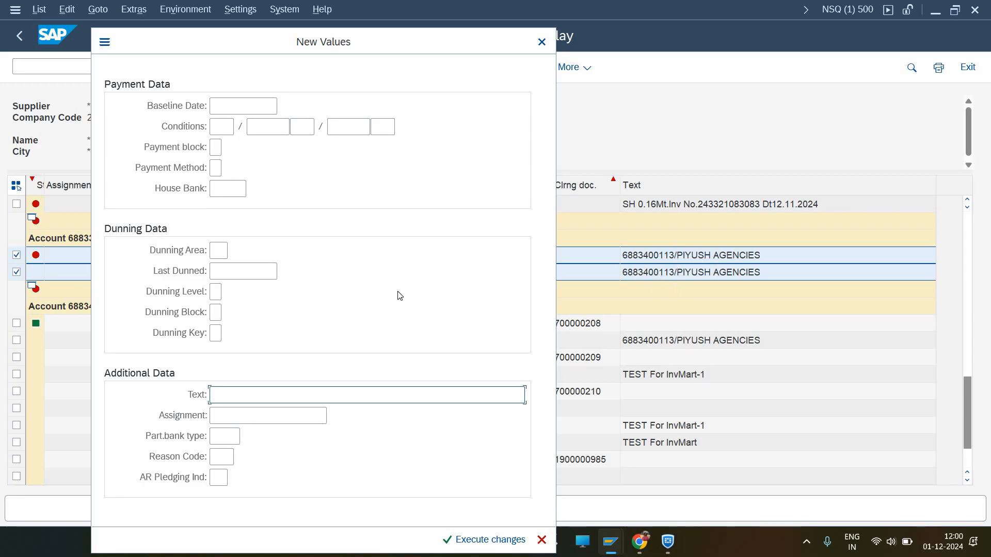
Set the Text field to 'mass change test' and execute the change for both items
{"action": "left_click", "coordinate": [306, 401]}
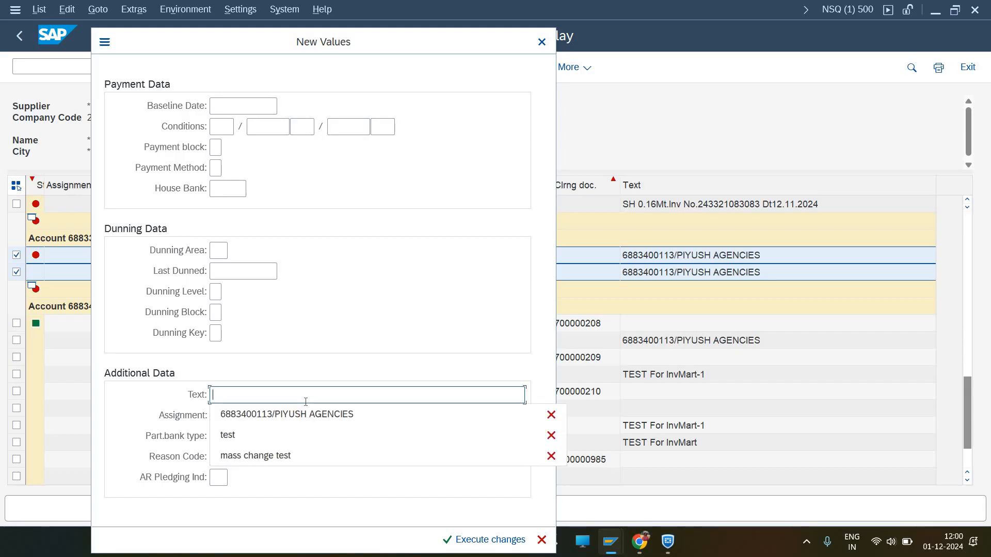
{"action": "left_click", "coordinate": [278, 462]}
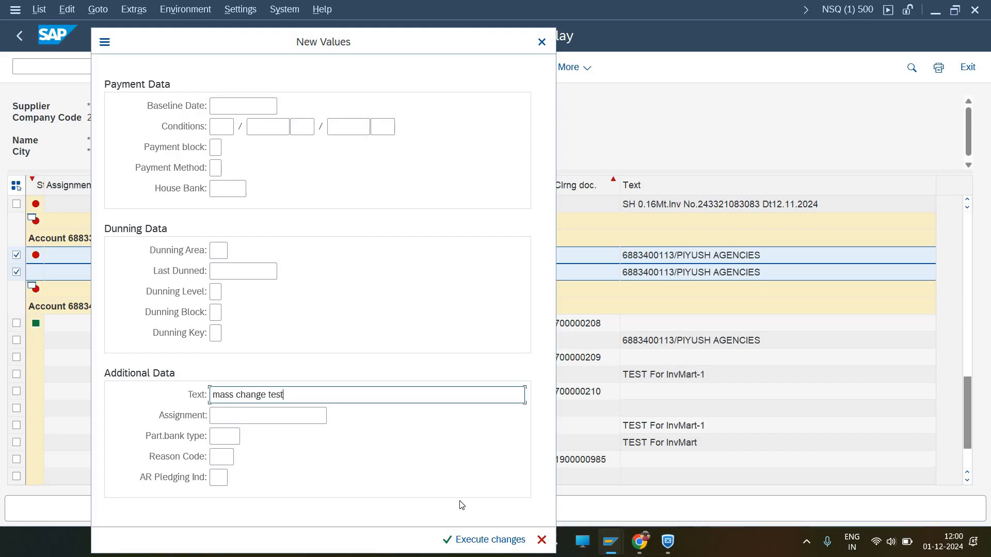
{"action": "left_click", "coordinate": [458, 540]}
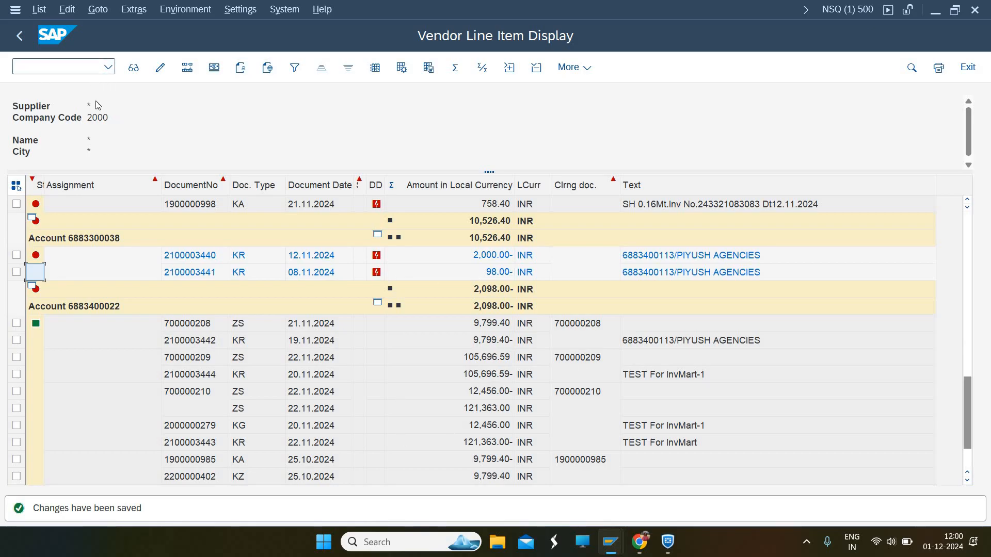
Go back to the FBL1N selection screen and execute the report again
{"action": "left_click", "coordinate": [20, 38]}
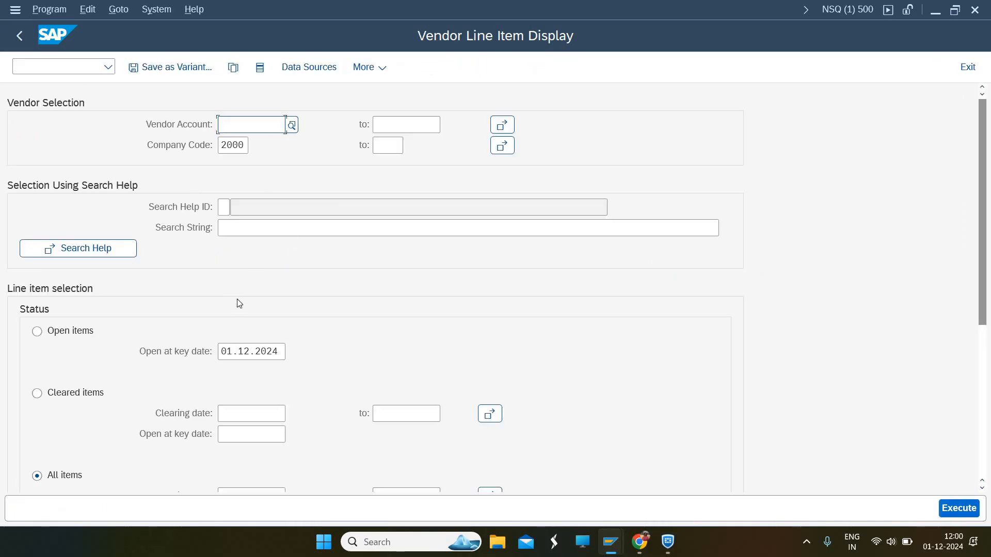
{"action": "left_click", "coordinate": [948, 506]}
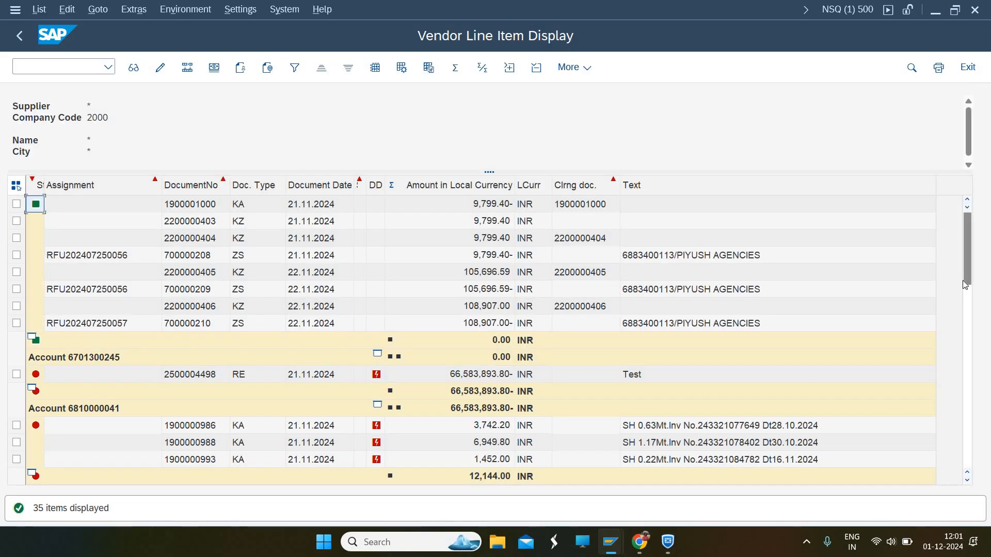
{"action": "left_click_drag", "start_coordinate": [966, 278], "coordinate": [989, 474]}
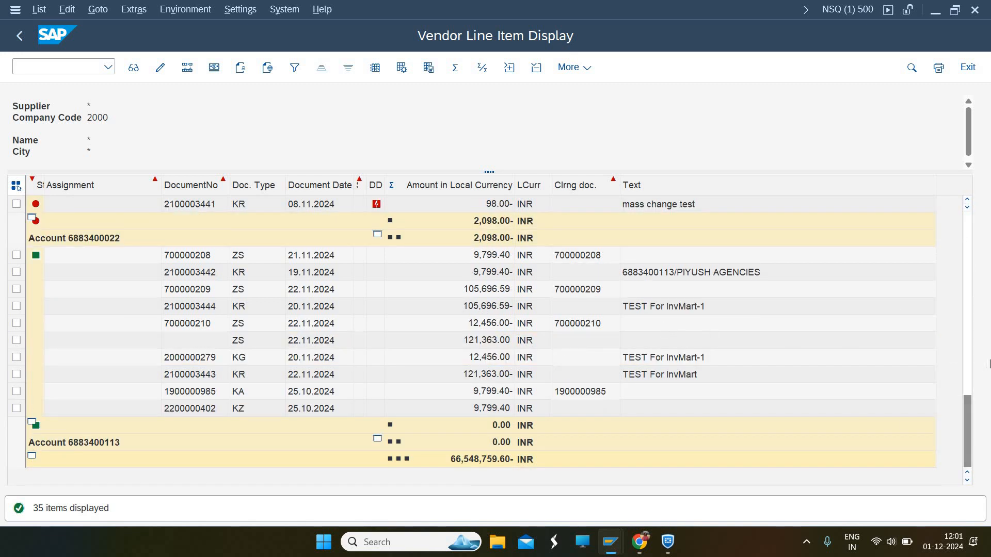
{"action": "left_click", "coordinate": [16, 204]}
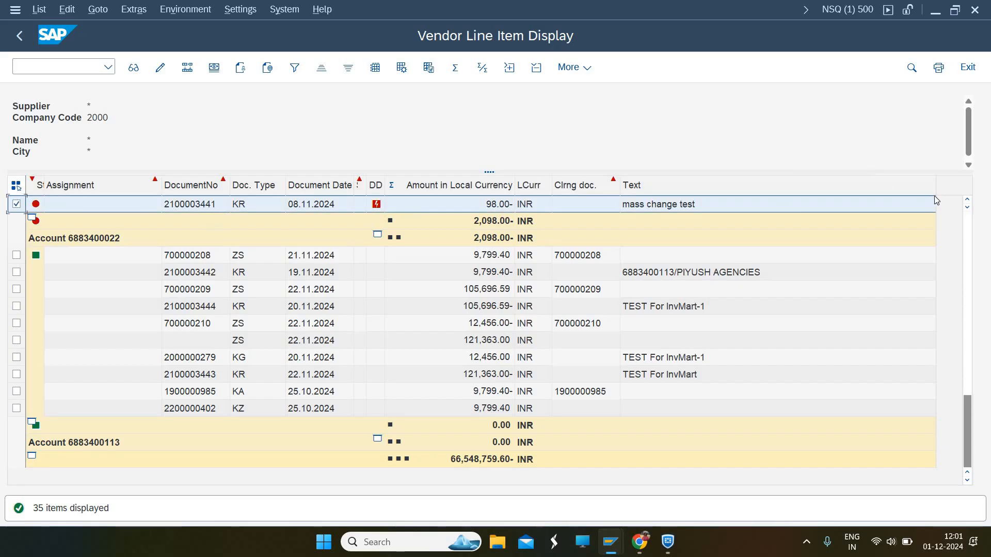
{"action": "left_click", "coordinate": [968, 200]}
{"action": "left_click", "coordinate": [967, 200]}
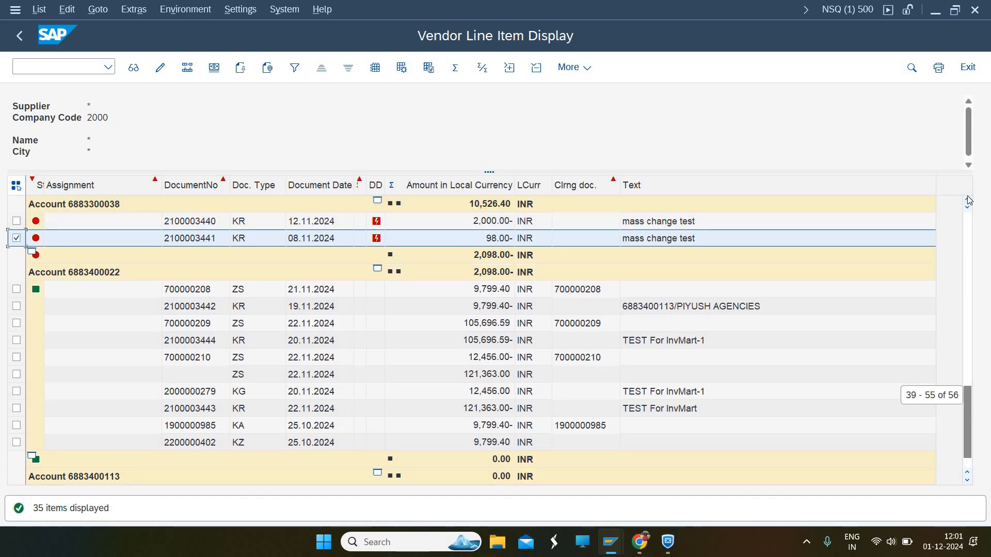
{"action": "left_click", "coordinate": [968, 201]}
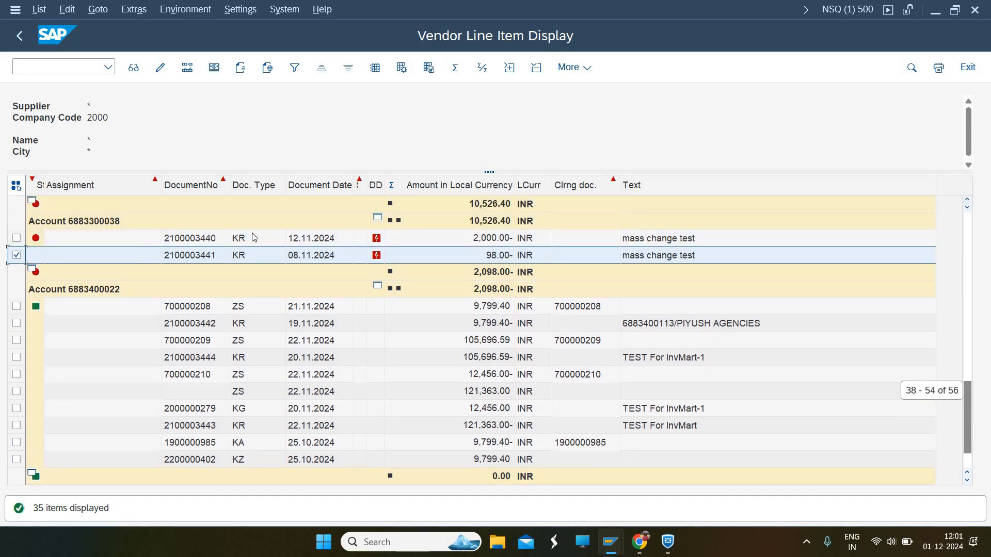
{"action": "left_click", "coordinate": [16, 238]}
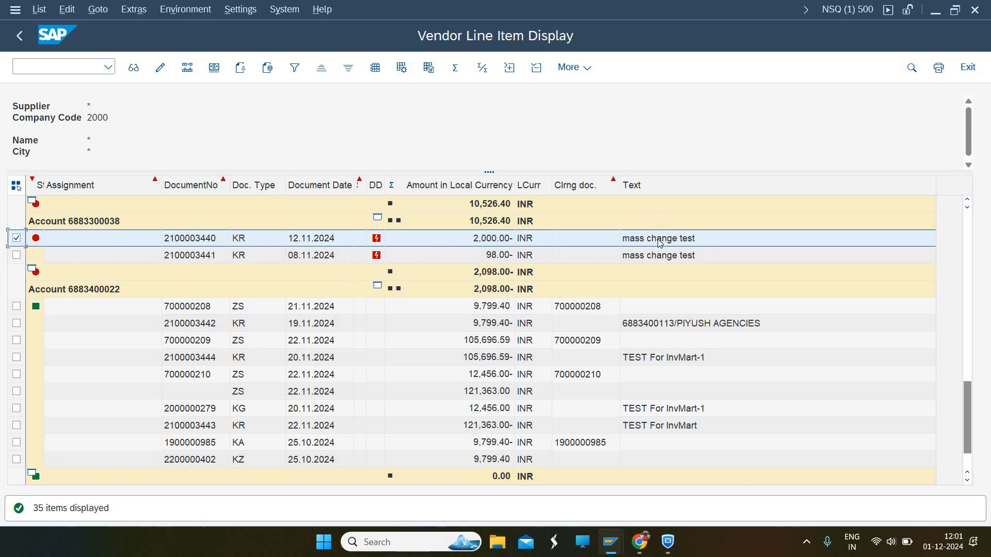
{"action": "left_click", "coordinate": [687, 259]}
{"action": "left_click", "coordinate": [688, 242]}
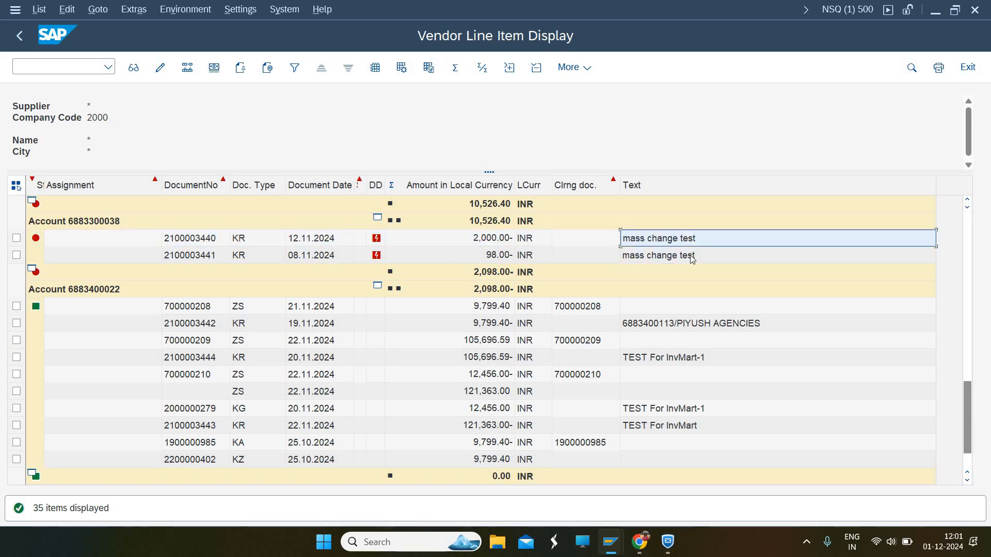
{"action": "left_click", "coordinate": [692, 264]}
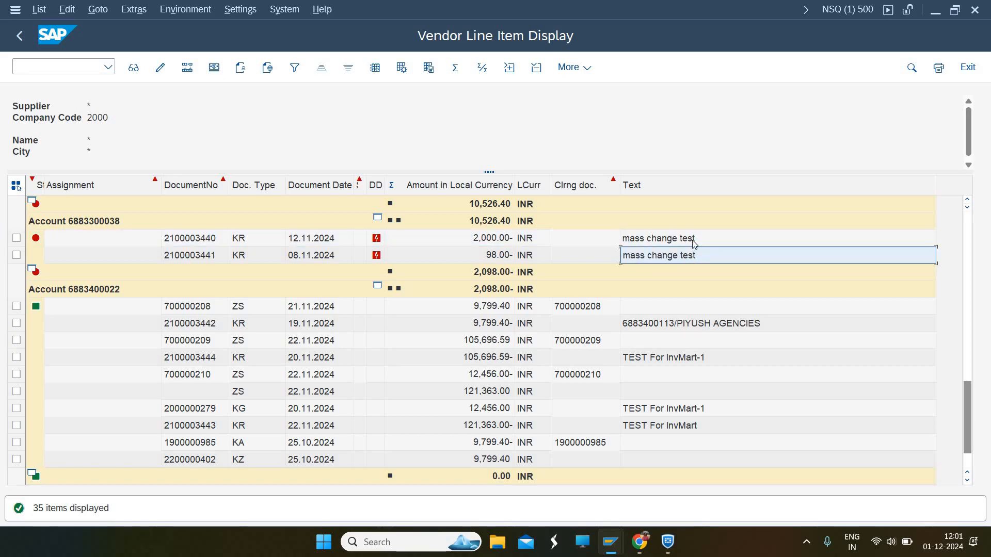
{"action": "left_click", "coordinate": [694, 242]}
{"action": "left_click", "coordinate": [697, 271]}
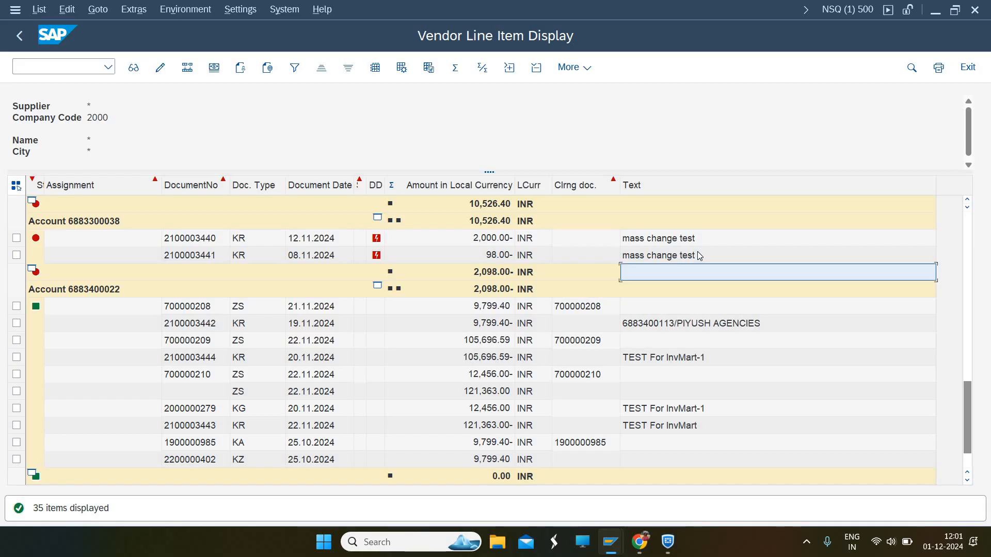
{"action": "left_click", "coordinate": [698, 252]}
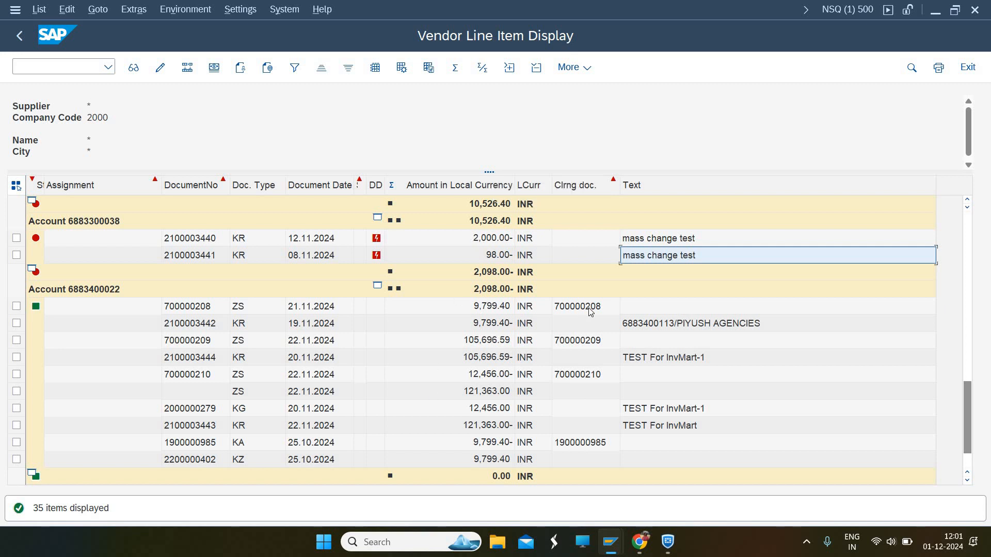
{"action": "left_click", "coordinate": [712, 325]}
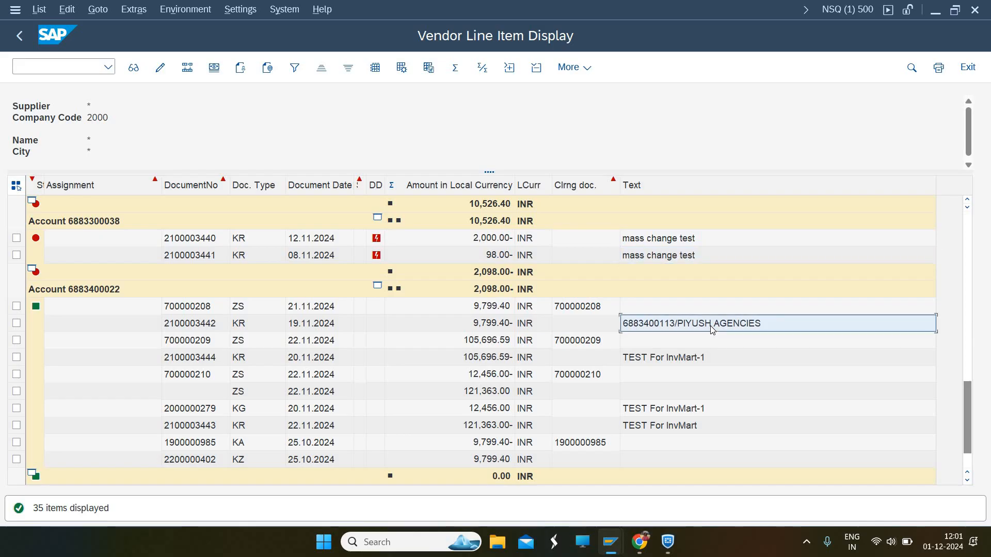
{"action": "left_click", "coordinate": [674, 414]}
{"action": "left_click", "coordinate": [676, 431]}
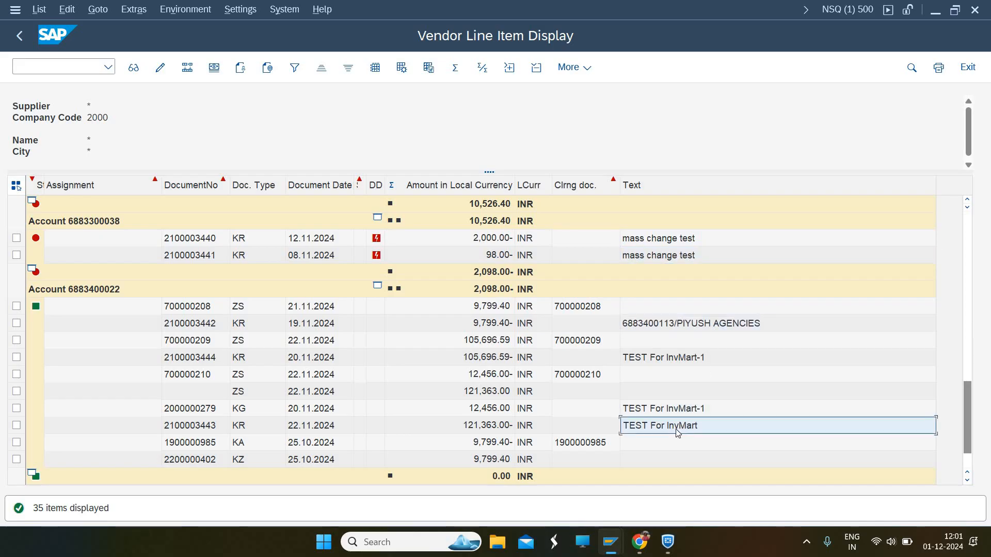
{"action": "left_click", "coordinate": [676, 411]}
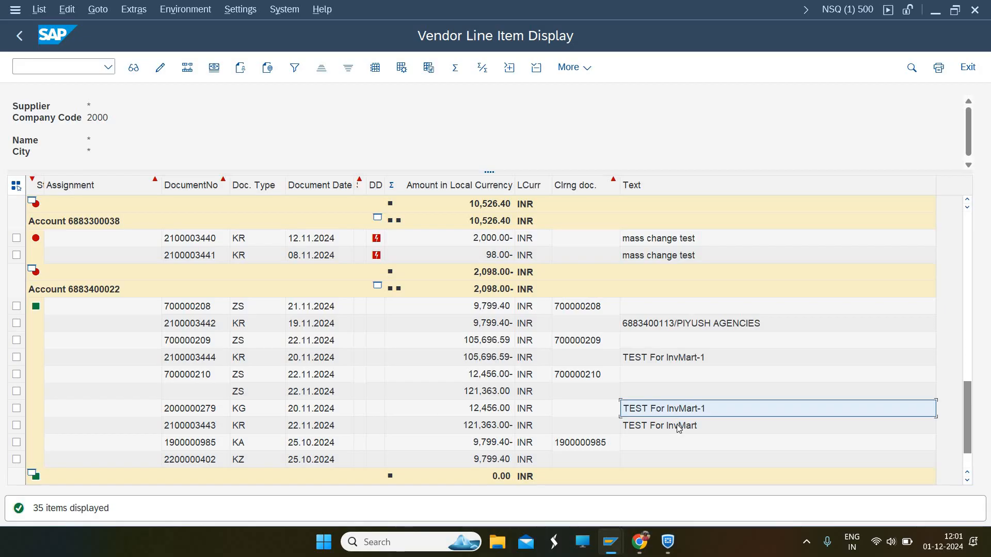
{"action": "left_click", "coordinate": [678, 427]}
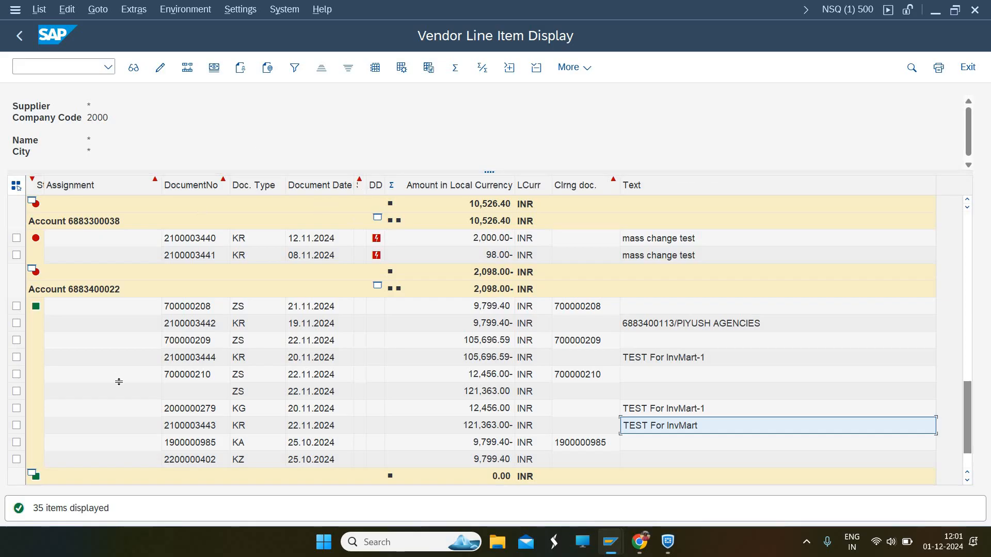
{"action": "left_click", "coordinate": [17, 427]}
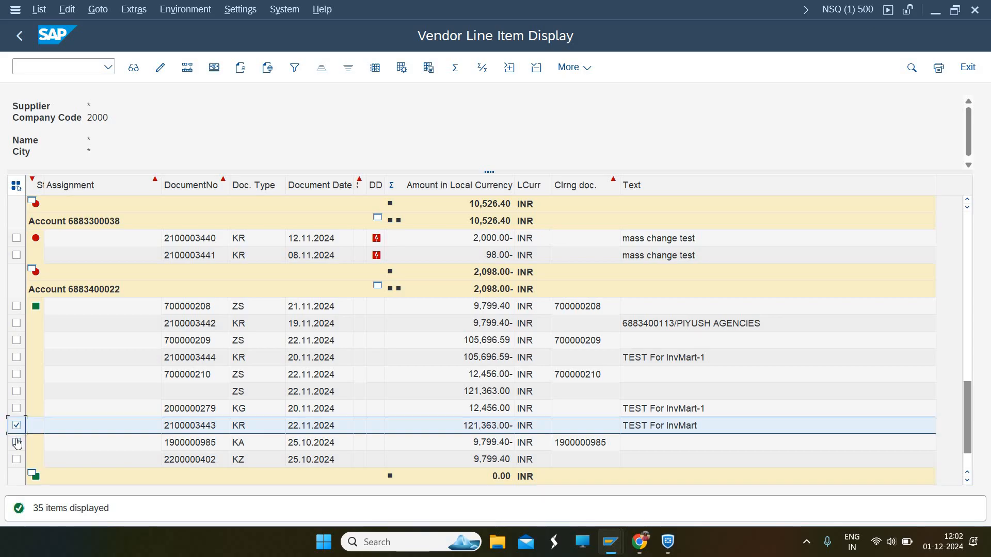
{"action": "left_click", "coordinate": [16, 442]}
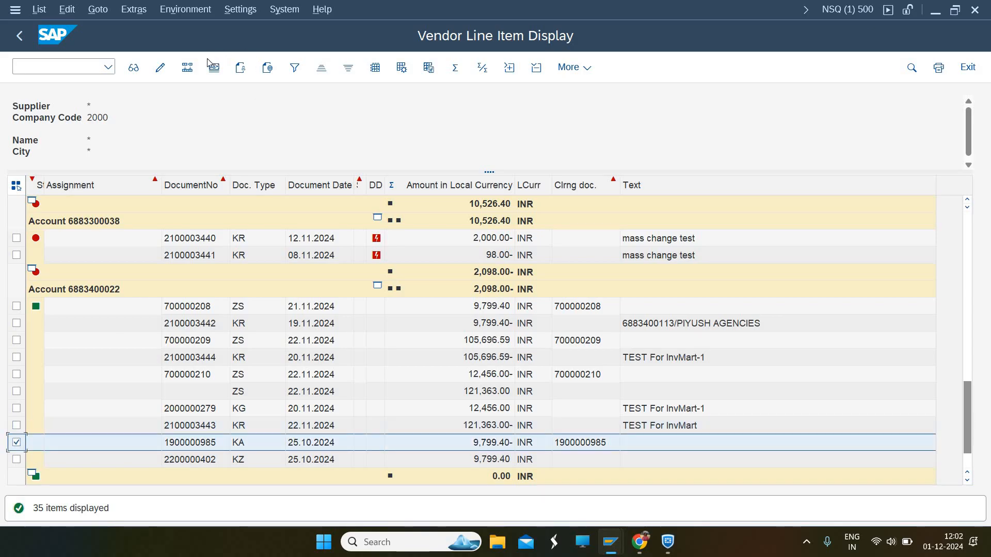
{"action": "left_click", "coordinate": [185, 72]}
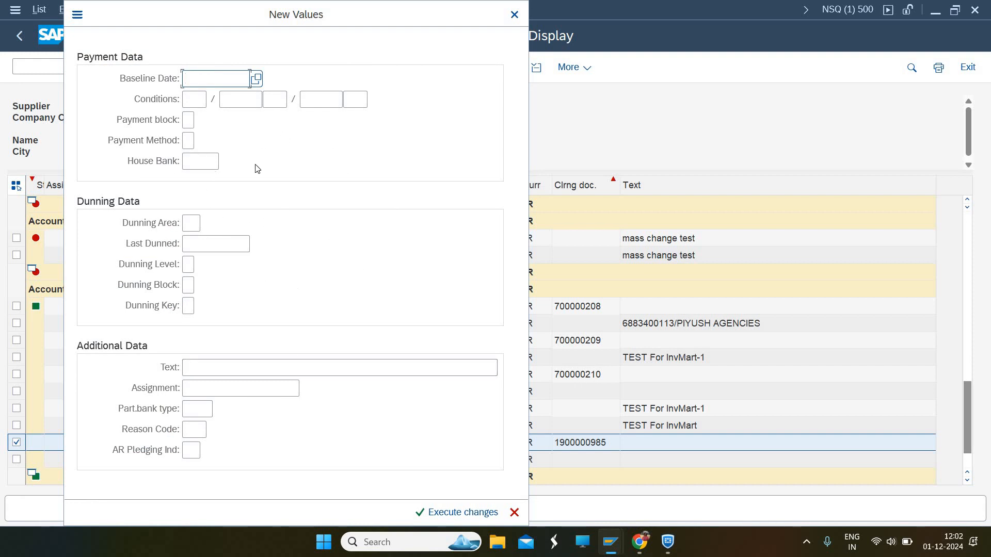
{"action": "left_click", "coordinate": [514, 15]}
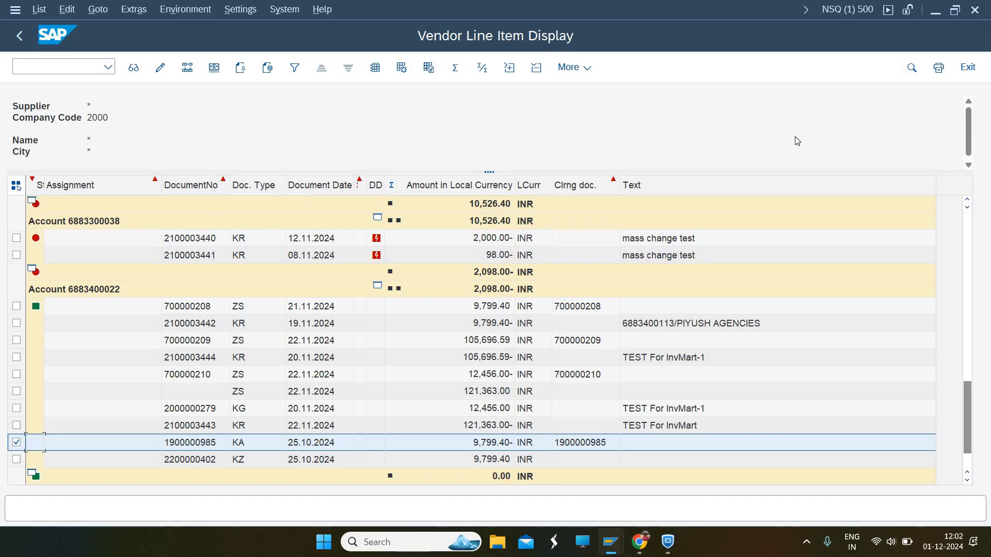
Select the entire Text column of the vendor line item list
{"action": "left_click", "coordinate": [781, 192]}
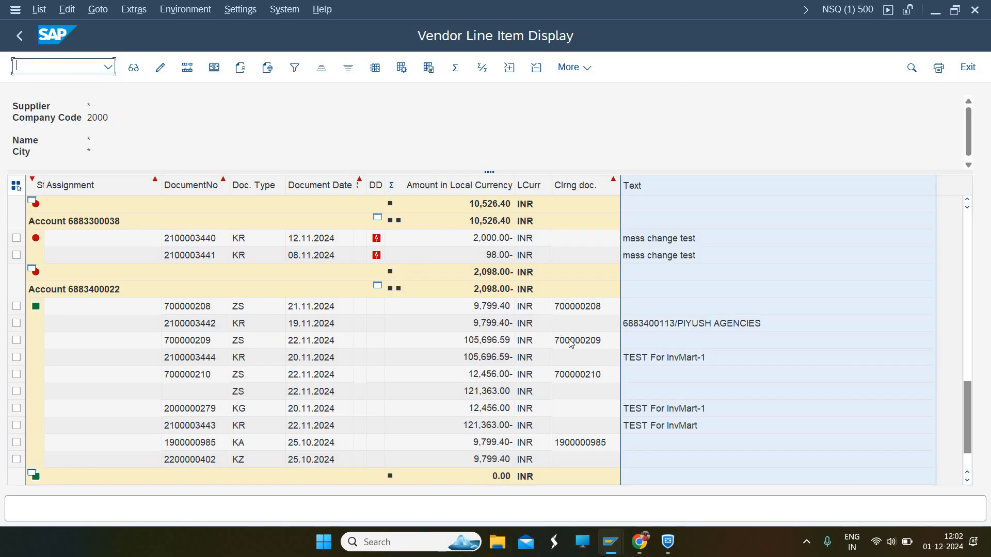
Switch to the SAP FICO tutorials YouTube channel and browse its latest uploads on the Videos page
{"action": "mouse_move", "coordinate": [639, 542]}
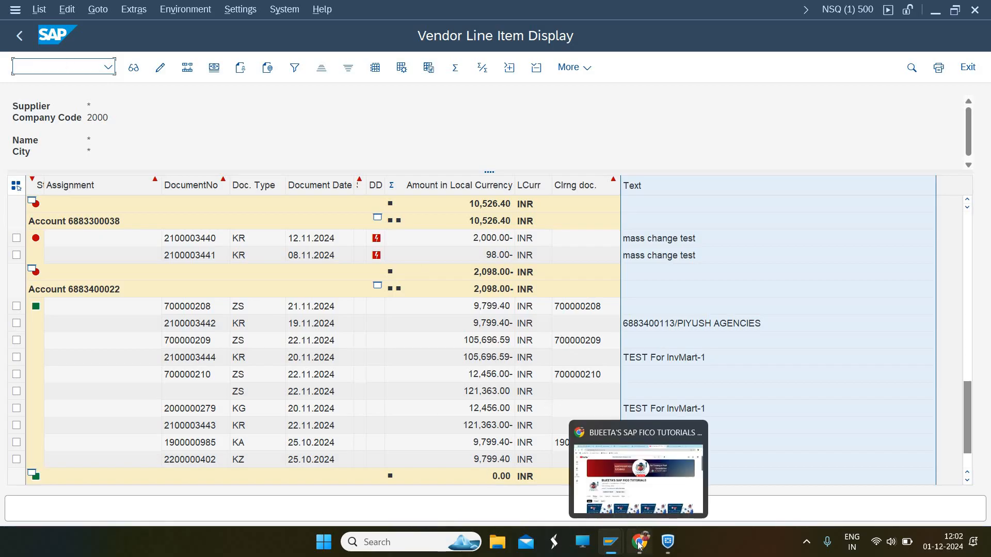
{"action": "left_click", "coordinate": [643, 487]}
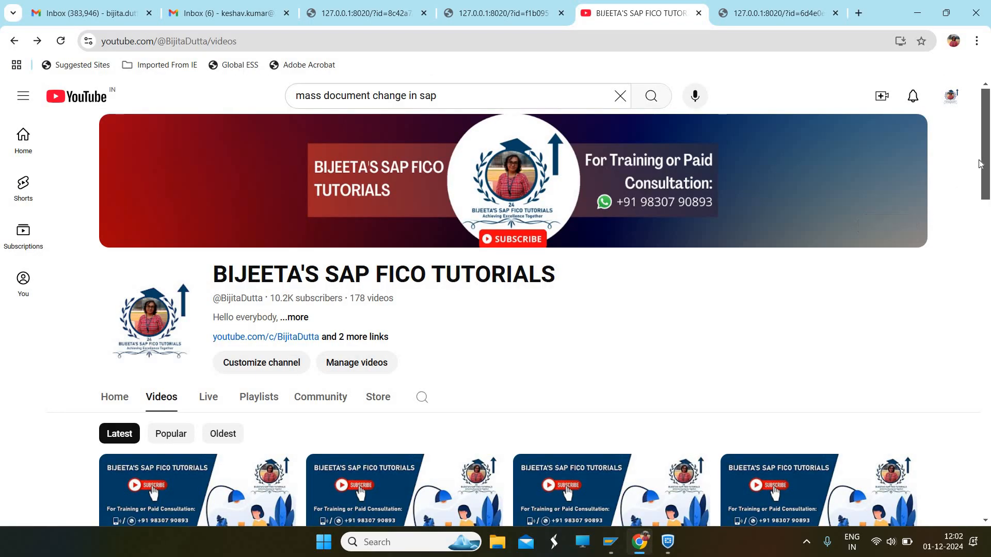
{"action": "mouse_move", "coordinate": [985, 188]}
{"action": "left_mouse_down"}
{"action": "mouse_move", "coordinate": [984, 261]}
{"action": "mouse_move", "coordinate": [984, 201]}
{"action": "left_mouse_up"}
{"action": "scroll", "coordinate": [985, 202], "scroll_direction": "down", "scroll_amount": 3}
{"action": "scroll", "coordinate": [986, 199], "scroll_direction": "up", "scroll_amount": 1}
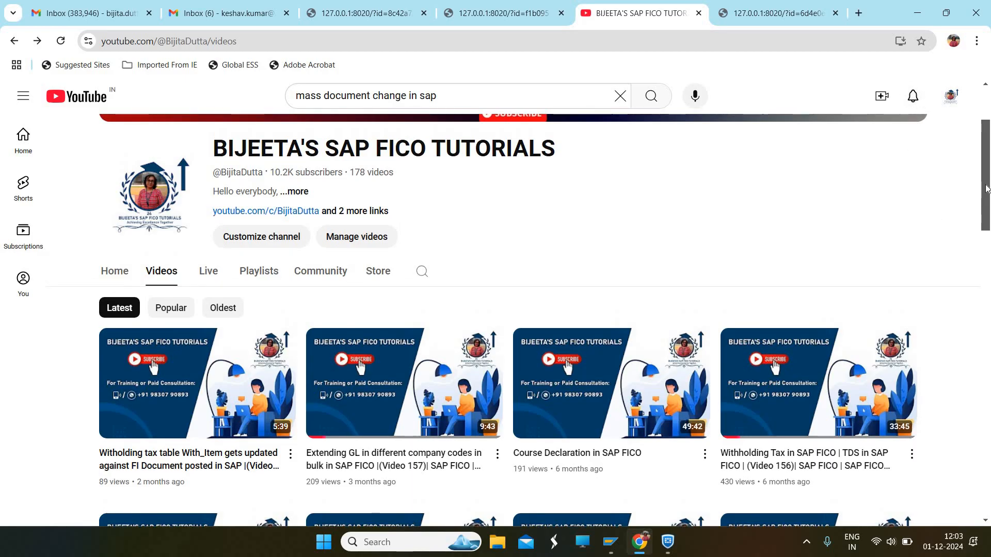
{"action": "left_click_drag", "start_coordinate": [986, 189], "coordinate": [985, 150]}
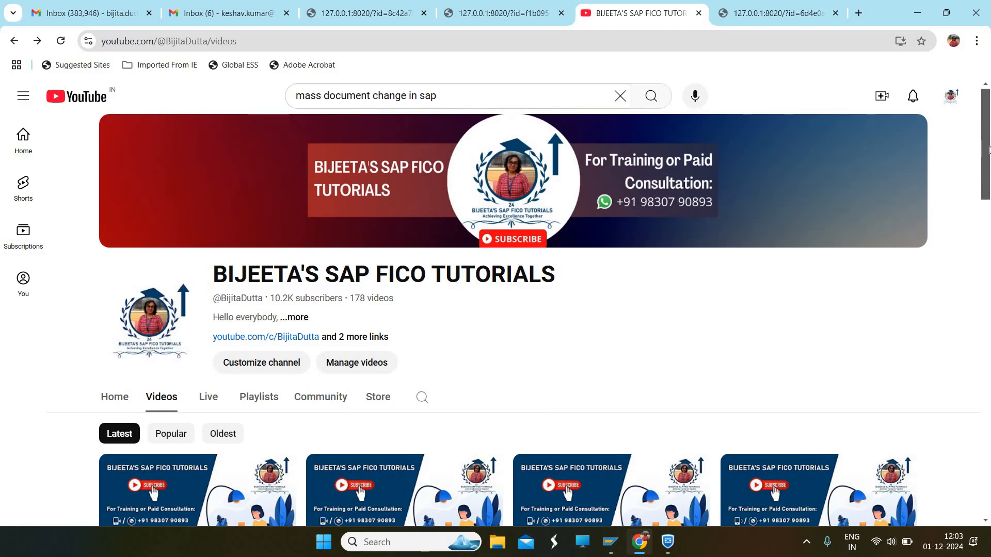
{"action": "left_click_drag", "start_coordinate": [988, 150], "coordinate": [988, 229]}
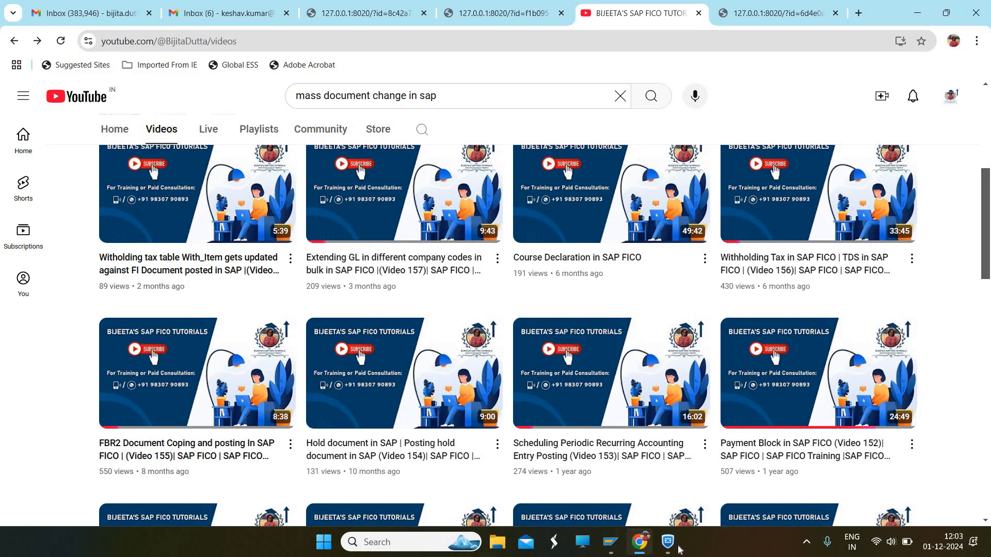
{"action": "mouse_move", "coordinate": [660, 548]}
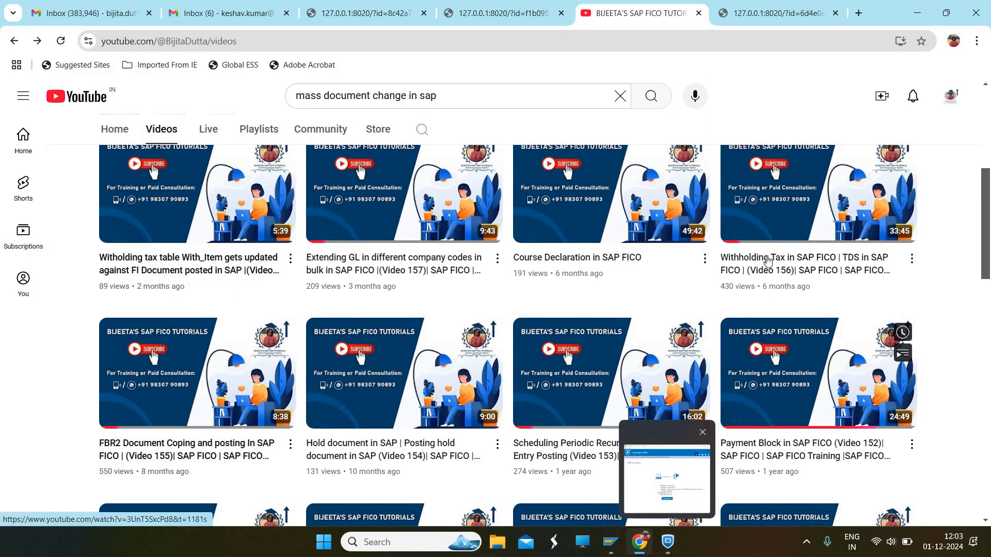